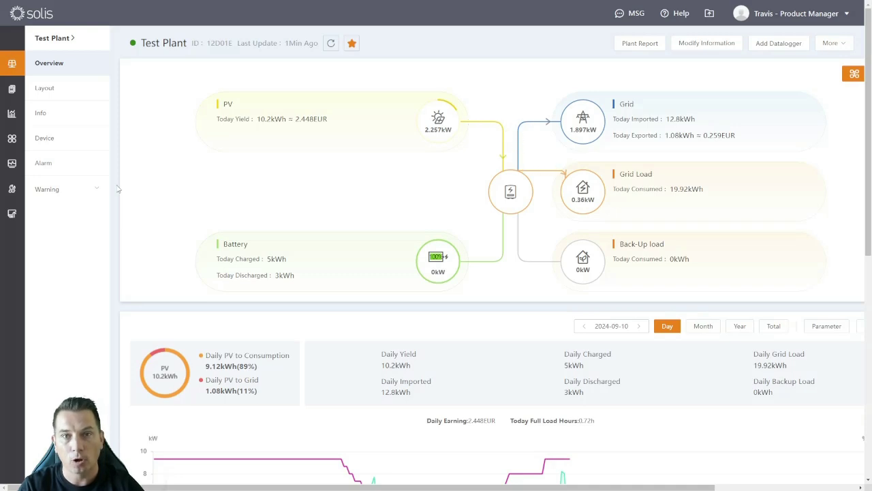
Step: Scroll down to the Nord Pool tariff chart and highlight its 'DATA FROM Nord Pool' note
scroll(113, 186, down, 5)
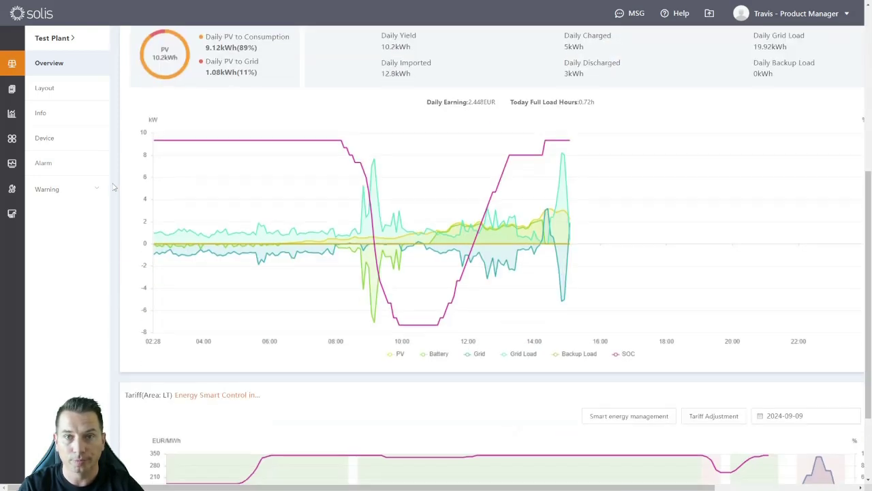
scroll(111, 185, down, 2)
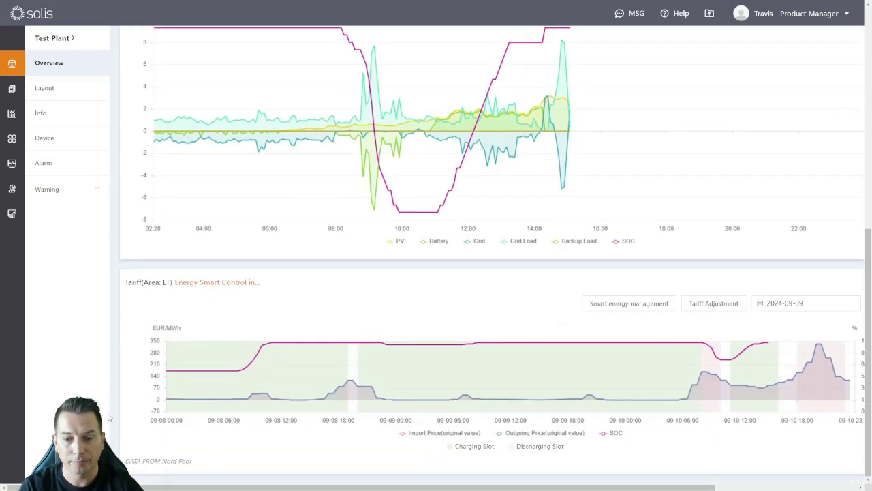
drag(125, 461, 193, 462)
click(155, 450)
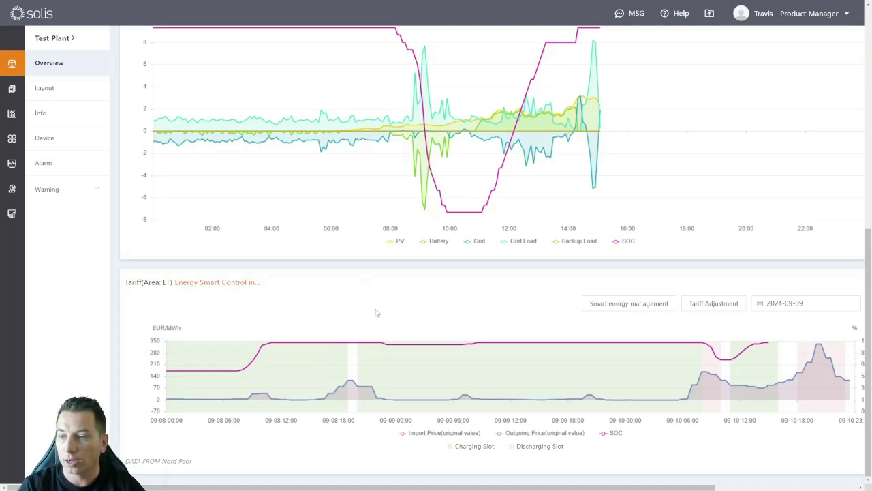
Step: Point out the Tariff Adjustment button and the Nord Pool data source again
click(724, 304)
double_click(173, 461)
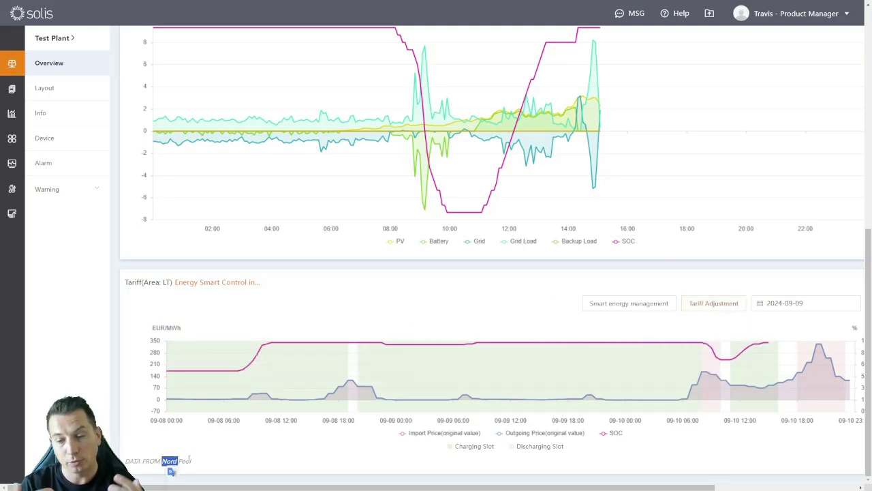
click(216, 453)
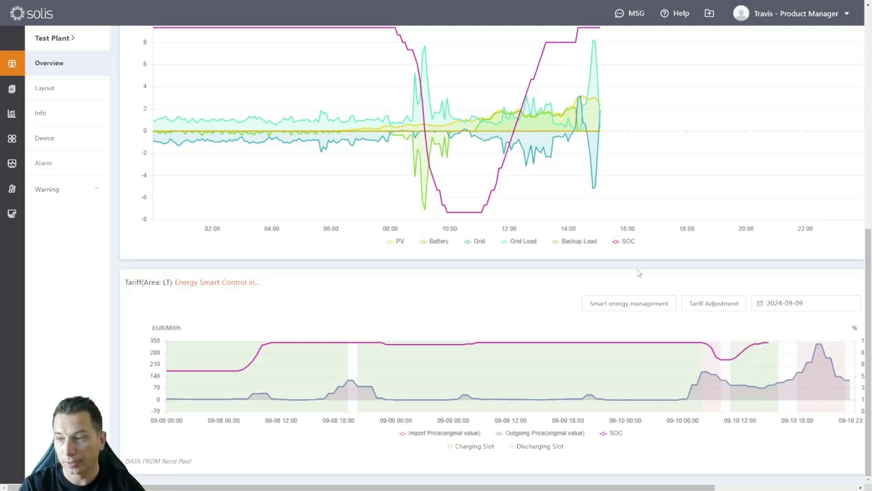
click(703, 306)
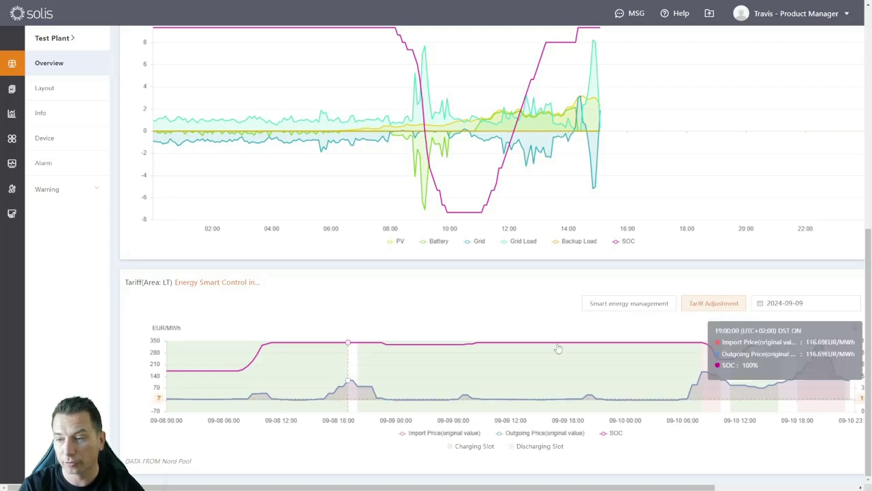
Step: In Tariff Adjustment, compare the import offset types and keep Fixed Value instead of Fixed Percentage
click(699, 306)
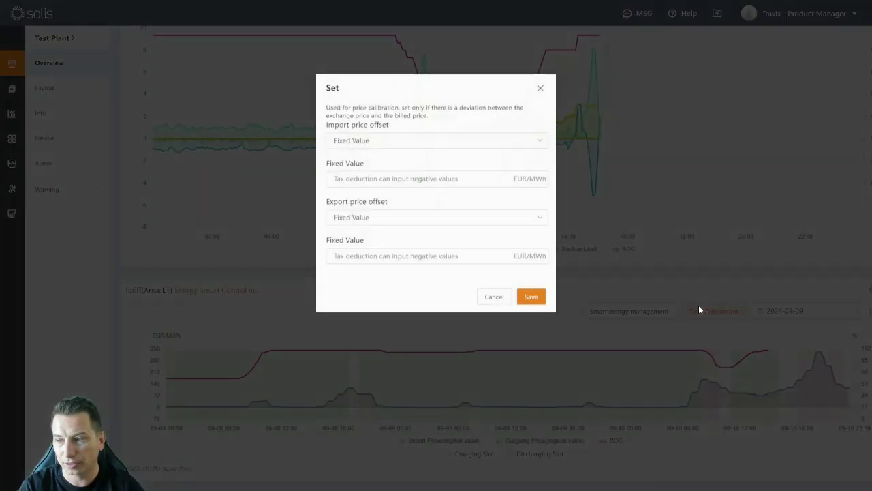
click(361, 141)
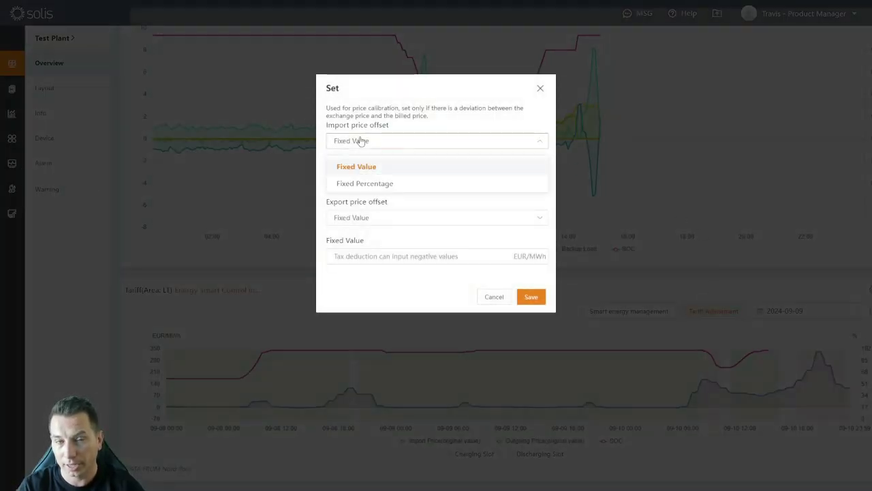
click(360, 141)
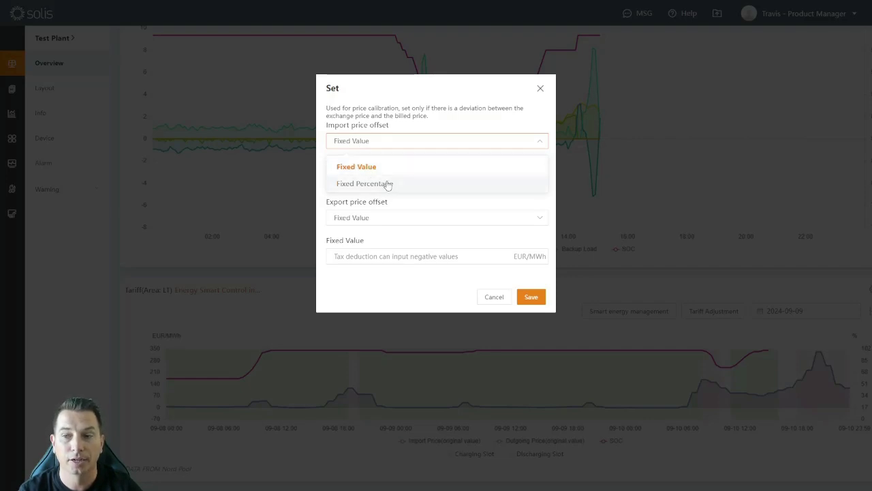
click(371, 167)
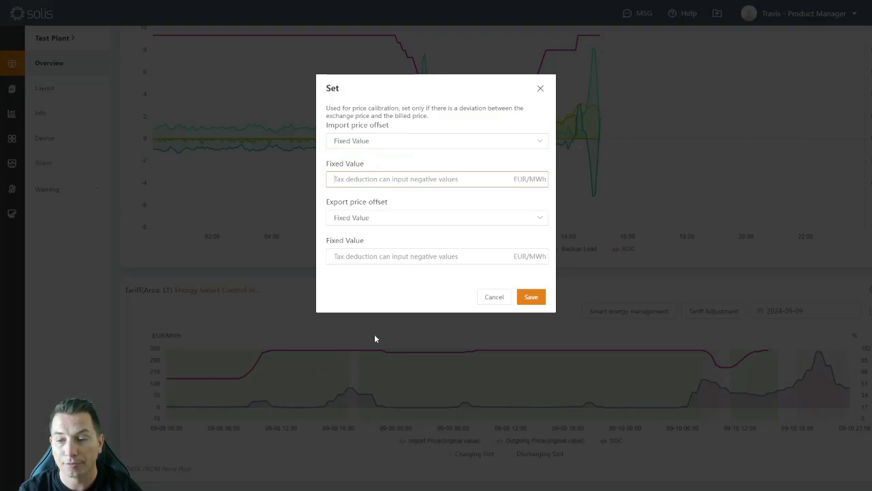
Step: Close the tariff price-offset dialog and move on to Smart energy management
click(540, 89)
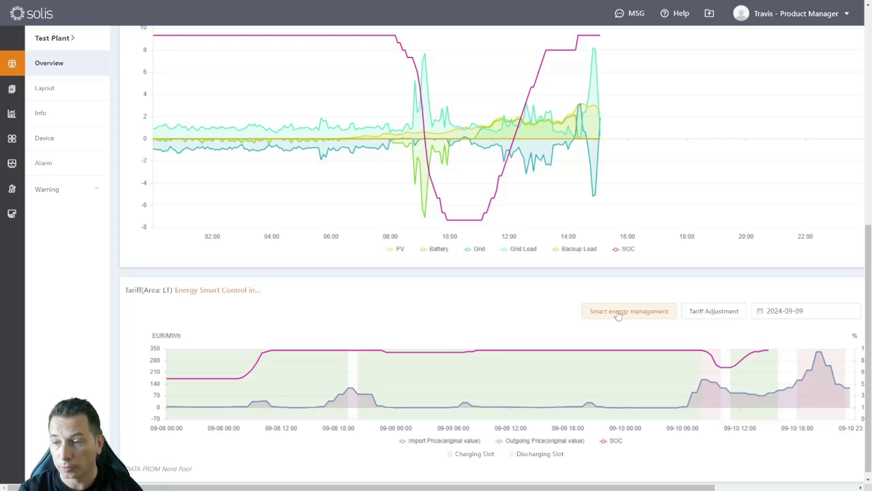
click(614, 315)
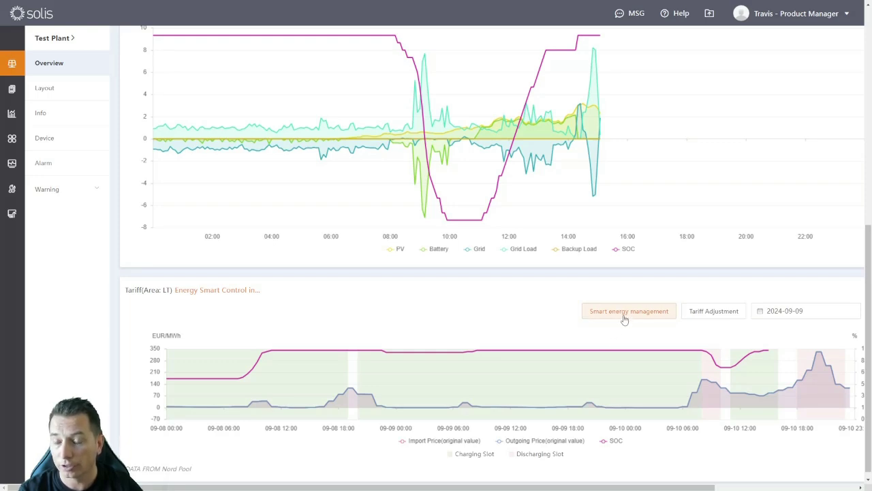
click(623, 312)
mouse_move(369, 113)
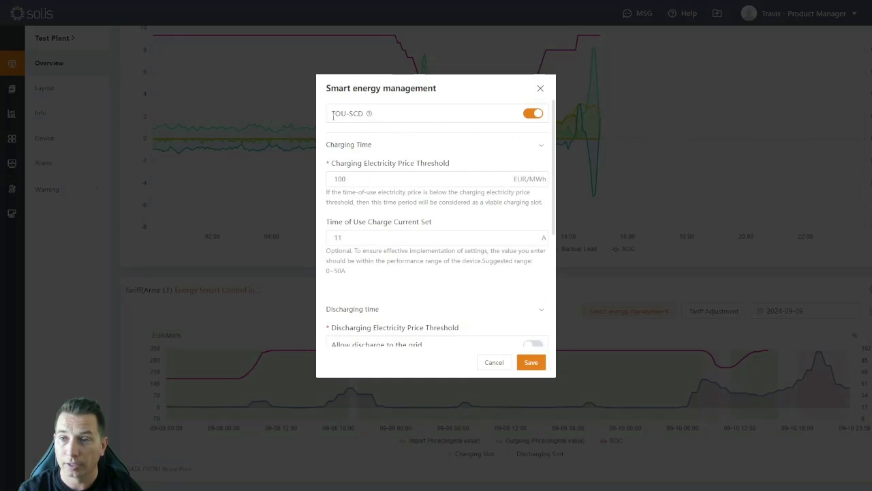
drag(333, 113, 363, 114)
click(523, 152)
click(537, 148)
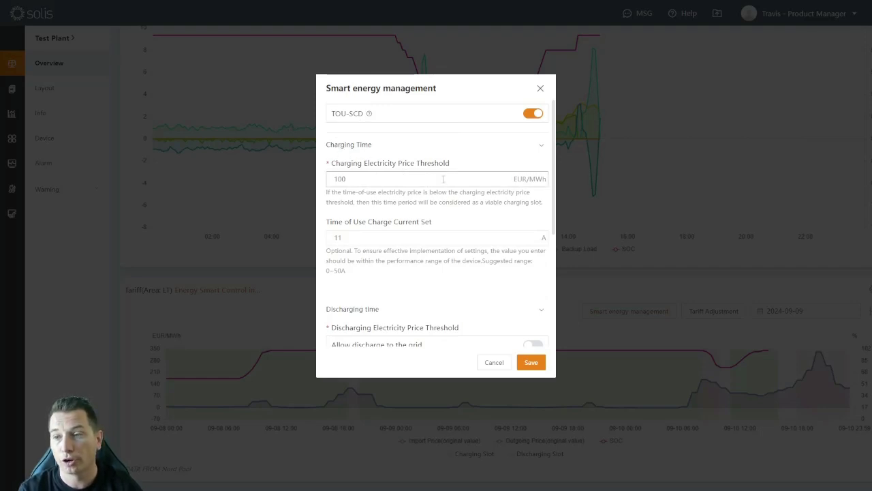
drag(373, 181, 328, 181)
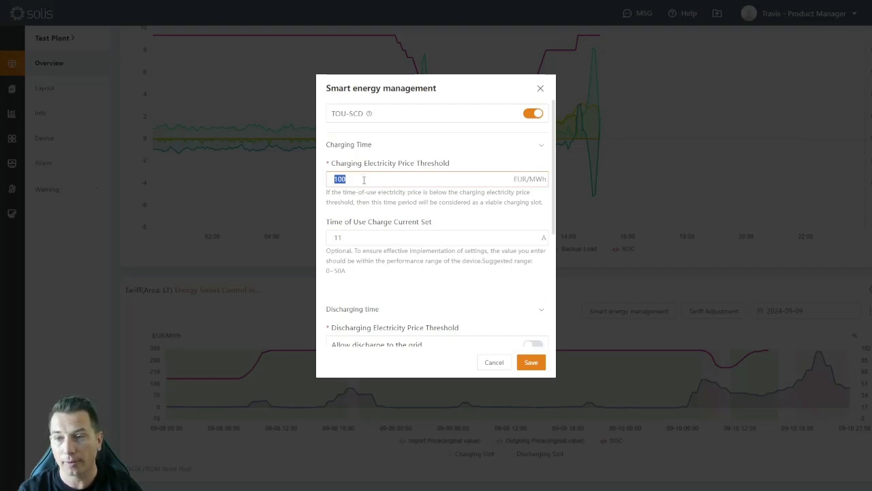
click(364, 179)
drag(366, 236, 329, 236)
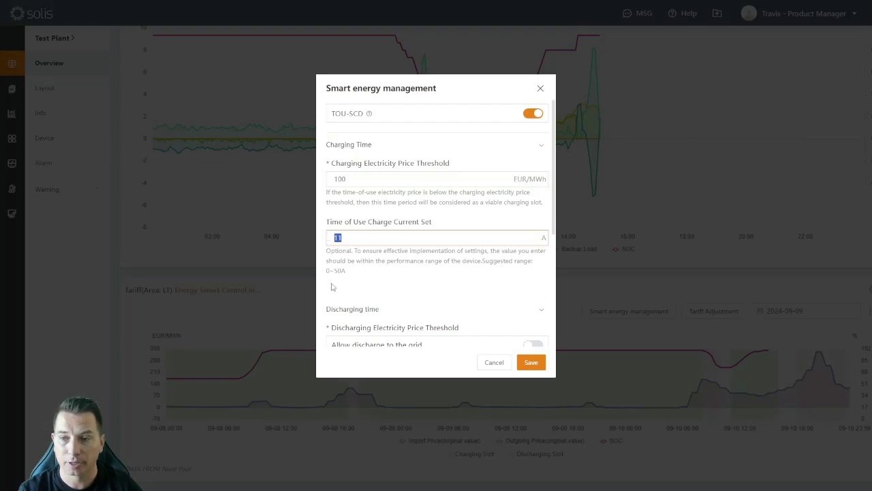
drag(326, 271, 345, 271)
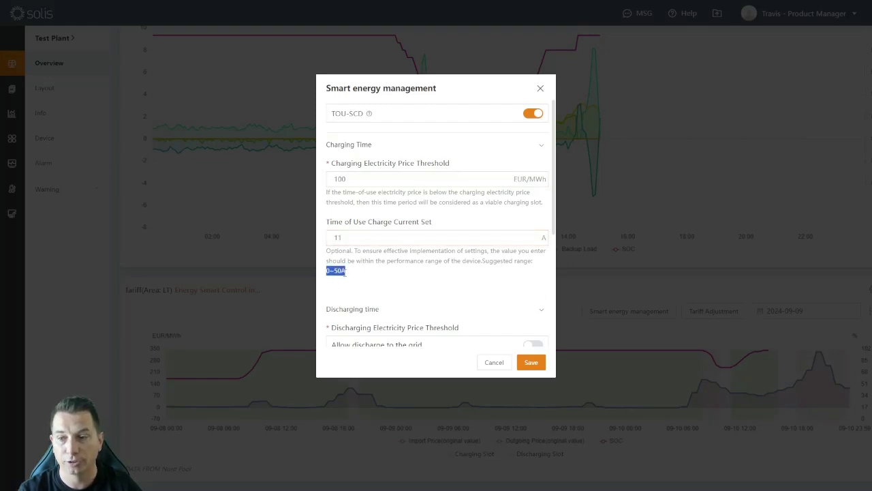
click(344, 236)
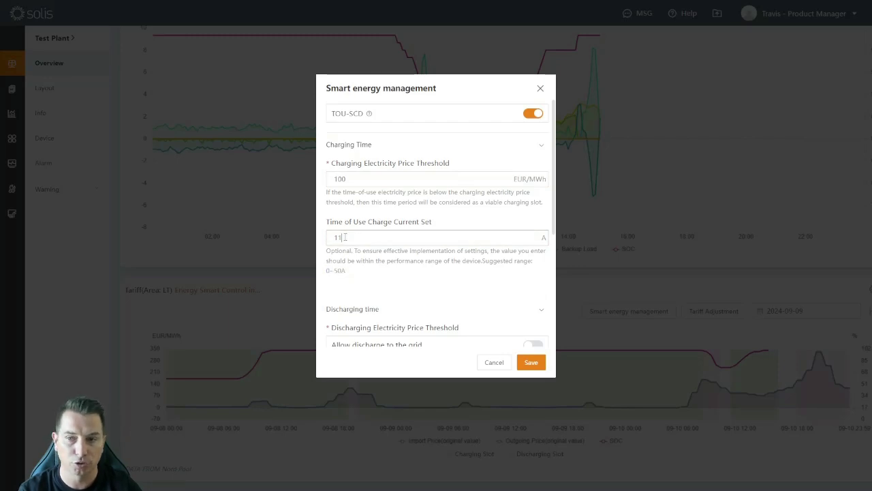
Step: Review Discharging time: grid discharge off, 120 EUR/MWh threshold, 16 A current; close without saving
scroll(419, 241, down, 2)
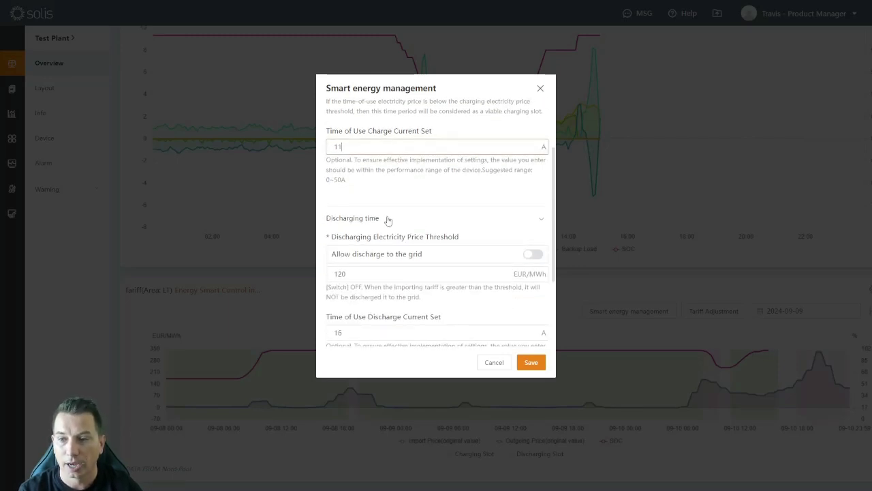
scroll(464, 269, down, 1)
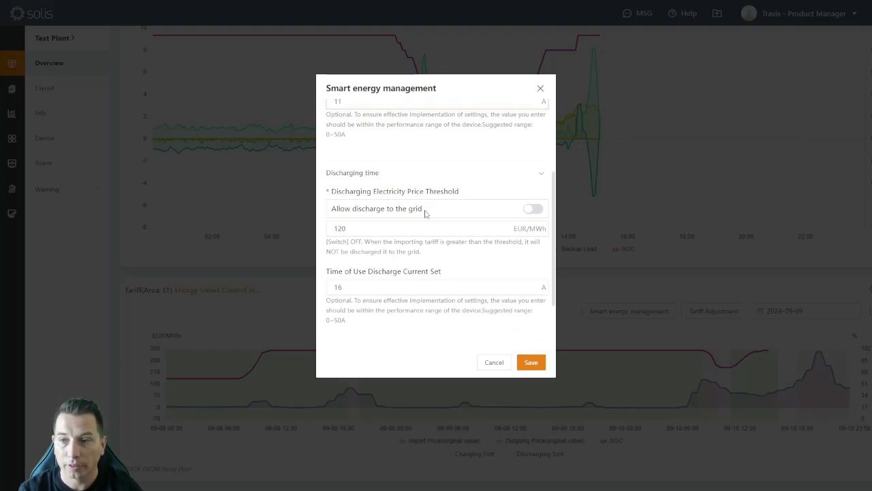
drag(423, 212, 345, 209)
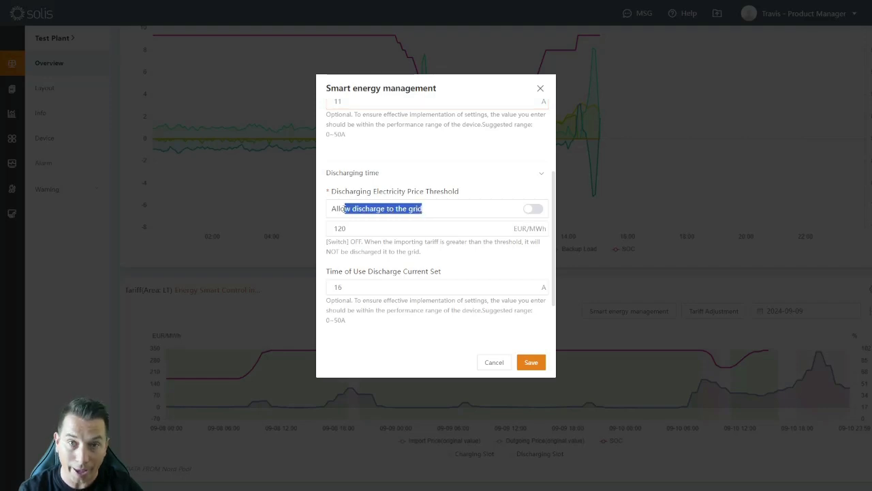
click(391, 212)
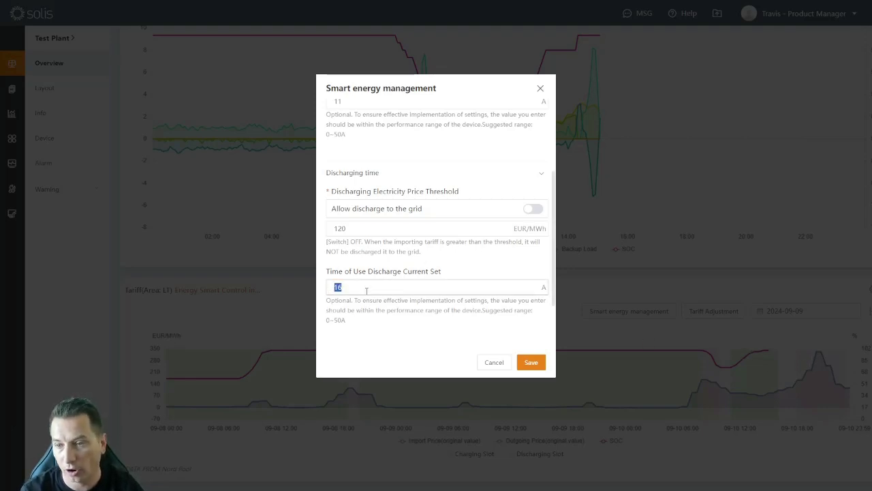
click(334, 289)
click(539, 89)
mouse_move(475, 294)
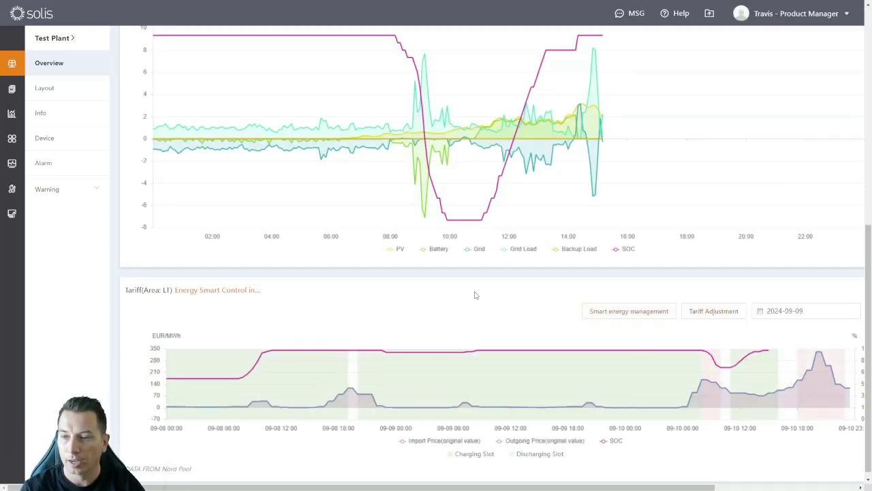
Step: Scroll the Overview page back up to the Test Plant energy-flow diagram
scroll(119, 278, up, 3)
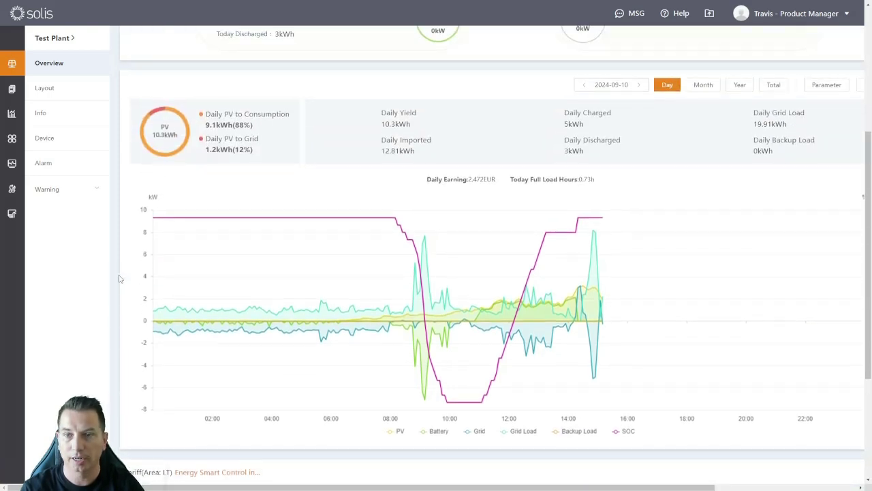
scroll(119, 278, up, 3)
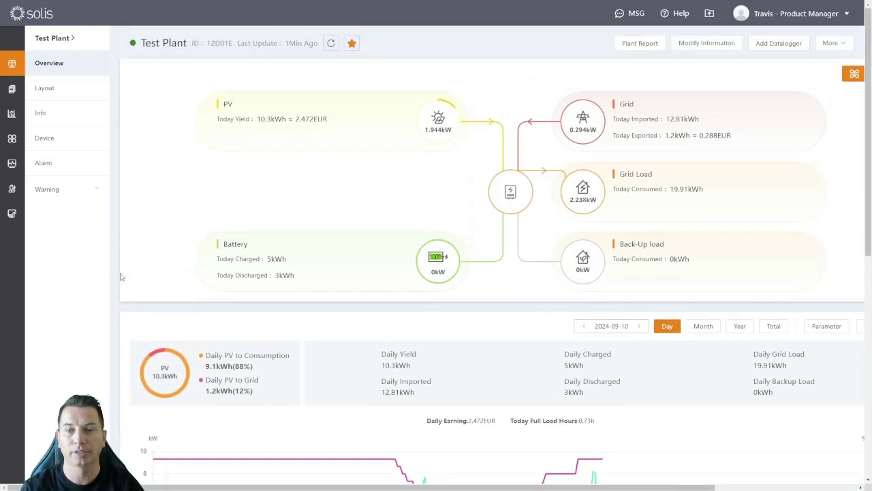